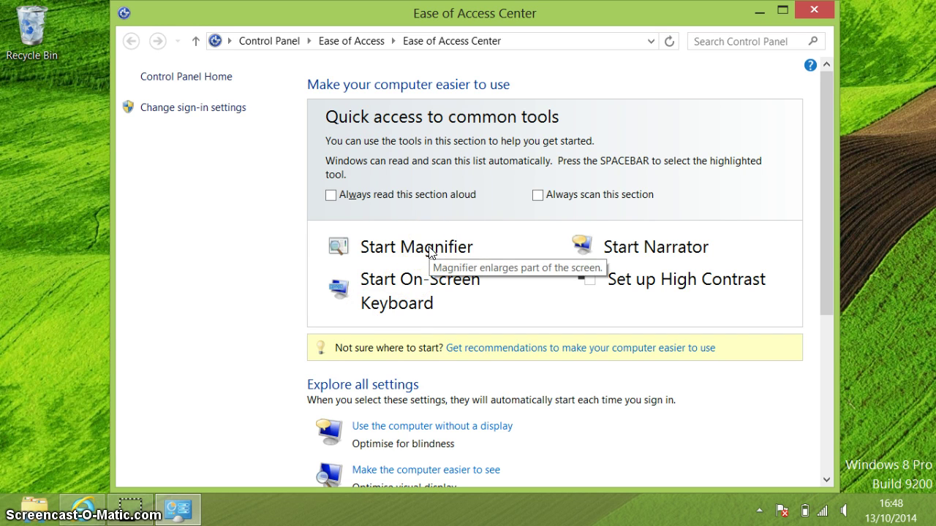
Step: Minimise the Ease of Access Center window to reveal the desktop
left_click(757, 10)
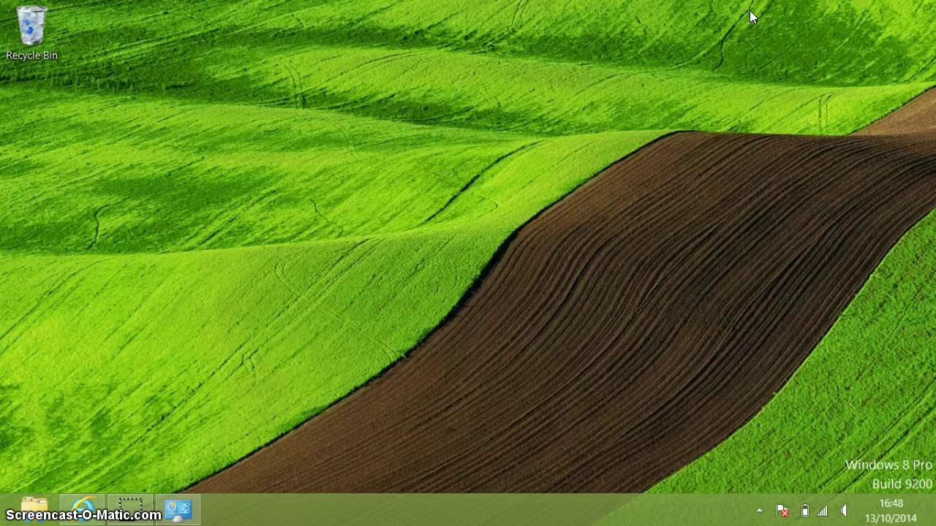
Step: Start Magnifier in full-screen view, zoom up to 400%, then back down to 200%
key("super+plus")
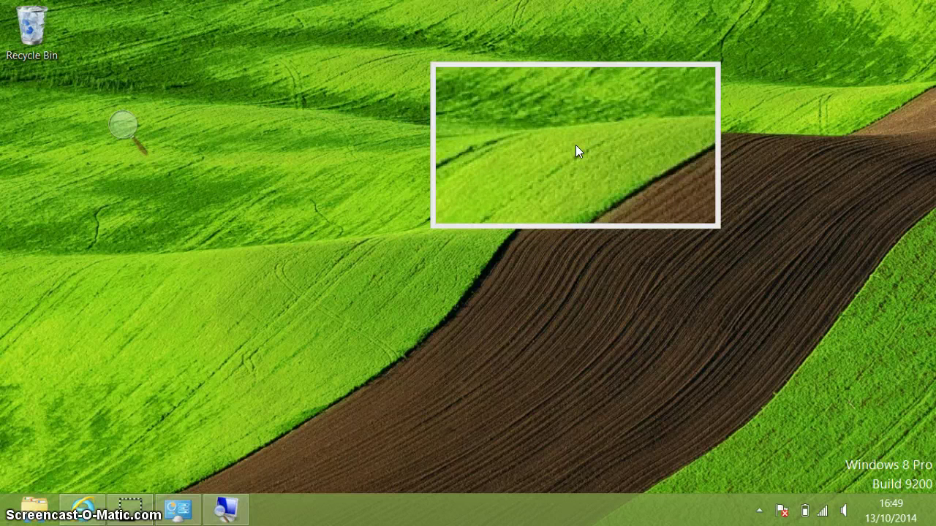
key("ctrl+alt+f")
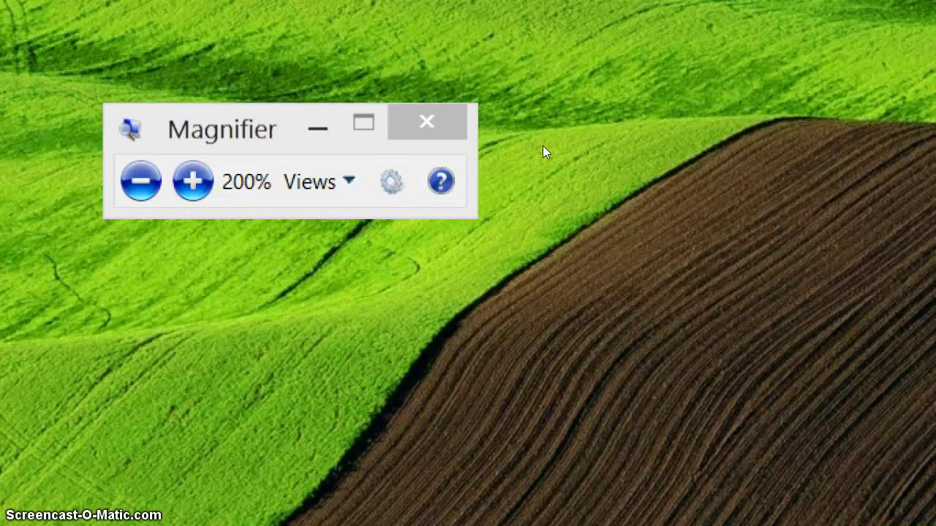
key("super+plus")
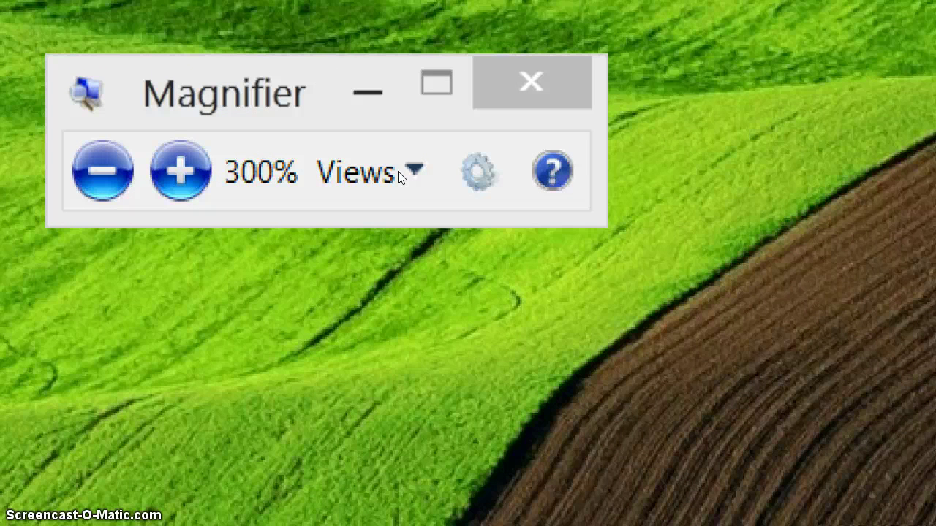
key("super+plus")
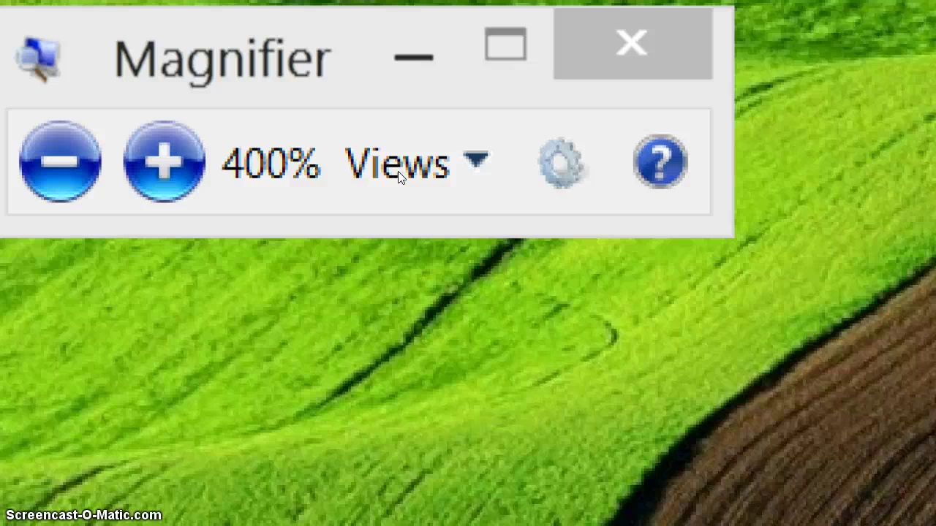
key("super+minus")
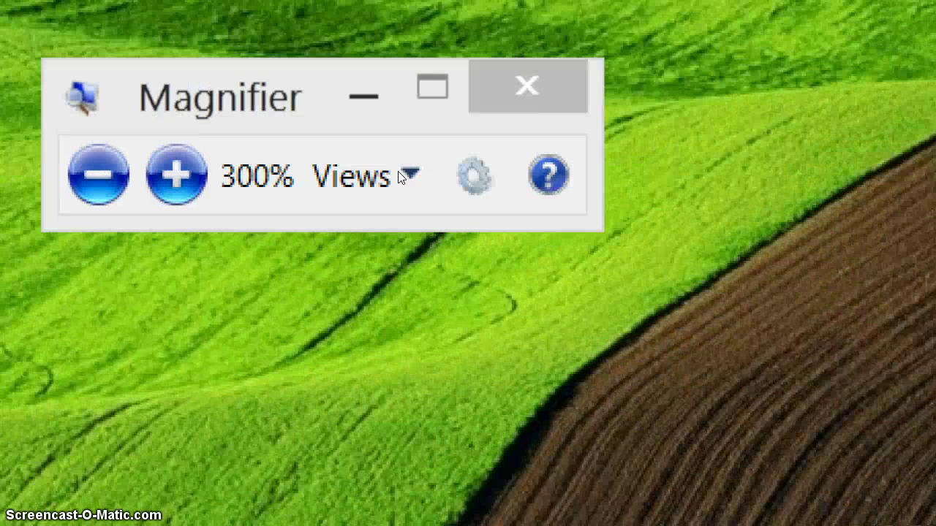
key("super+minus")
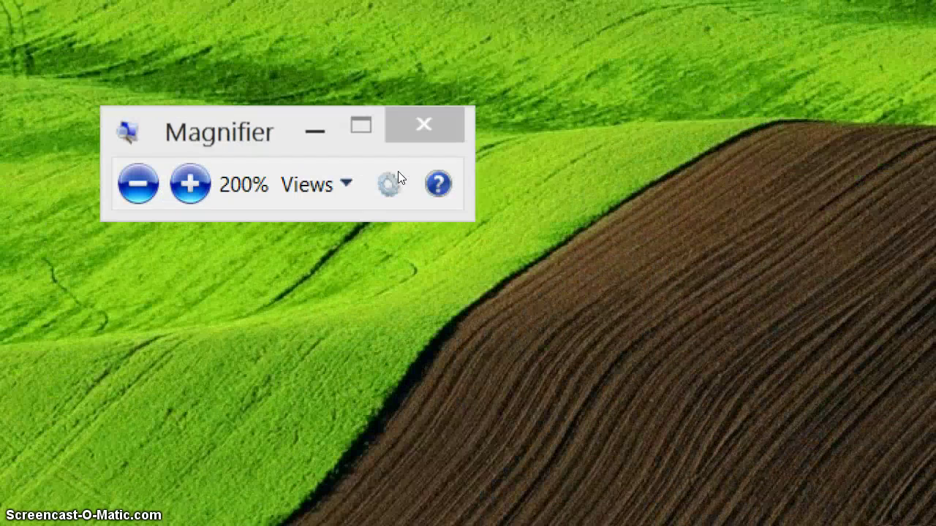
Step: Drop magnification to 100%, then zoom the full-screen field back in past 200%
key("super+minus")
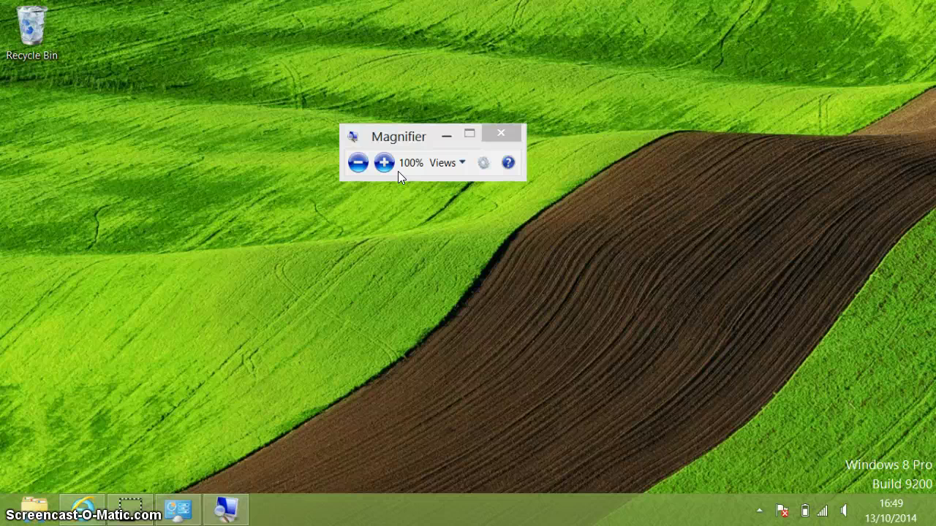
key("super+plus")
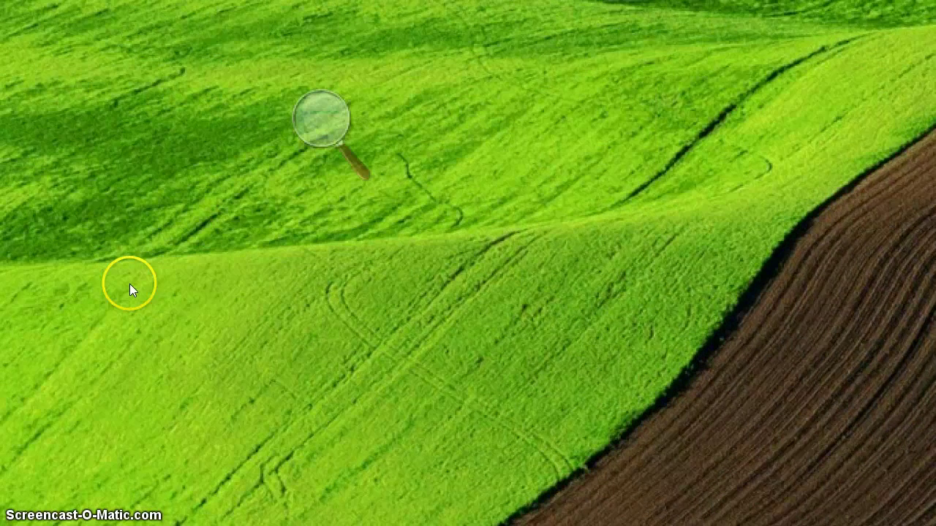
key("super+plus")
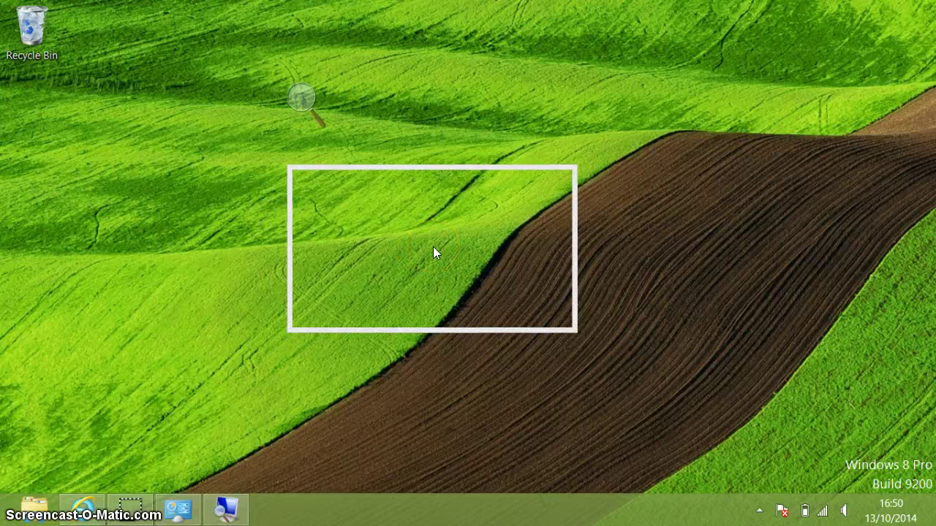
Step: Toggle the Start screen open and closed, then raise the lens magnification over the field
key("super")
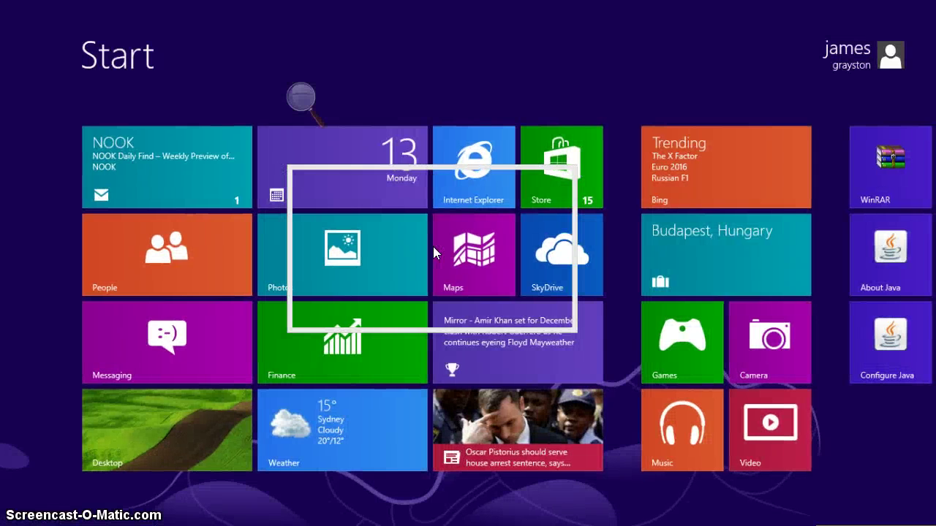
key("super")
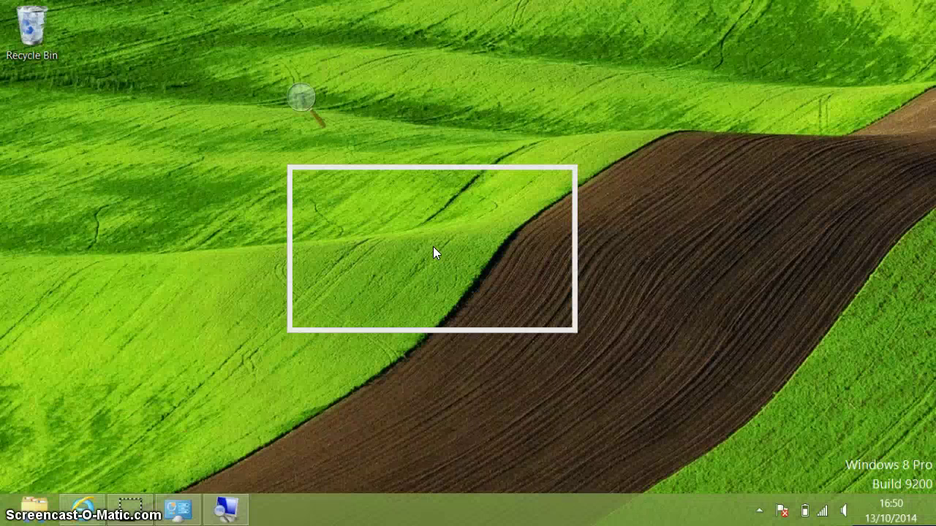
key("super+plus")
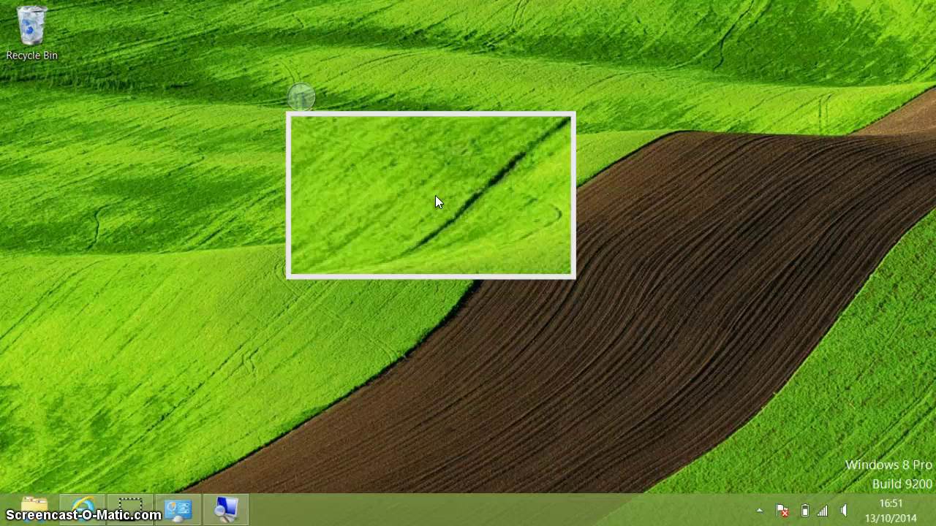
Step: Switch Magnifier from lens to docked view with Ctrl+Alt+D
key("ctrl+alt+d")
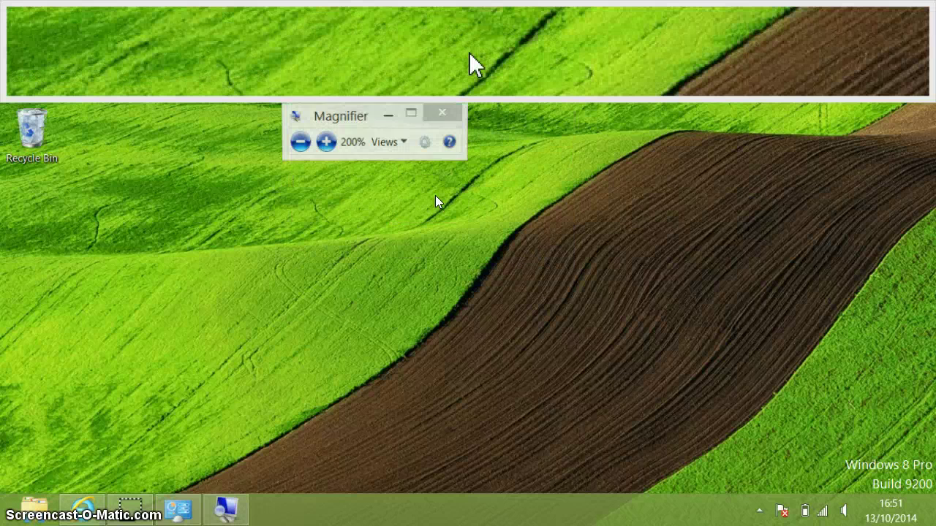